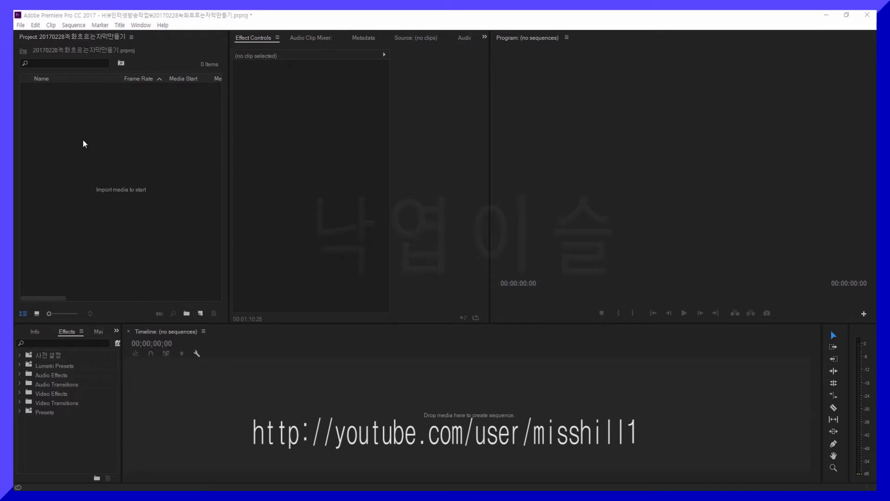
Step: Import the 00005.MTS video, place it in a new sequence and scrub through the footage
double_click(81, 119)
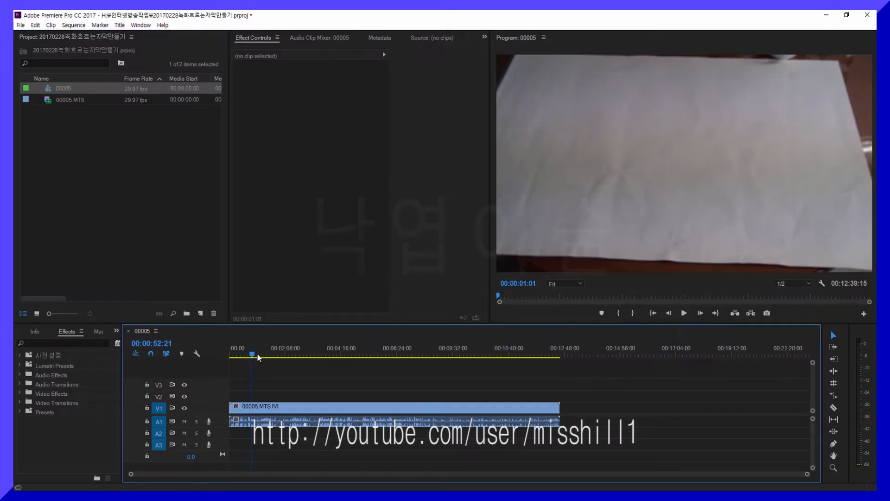
left_click_drag(258, 358, 300, 351)
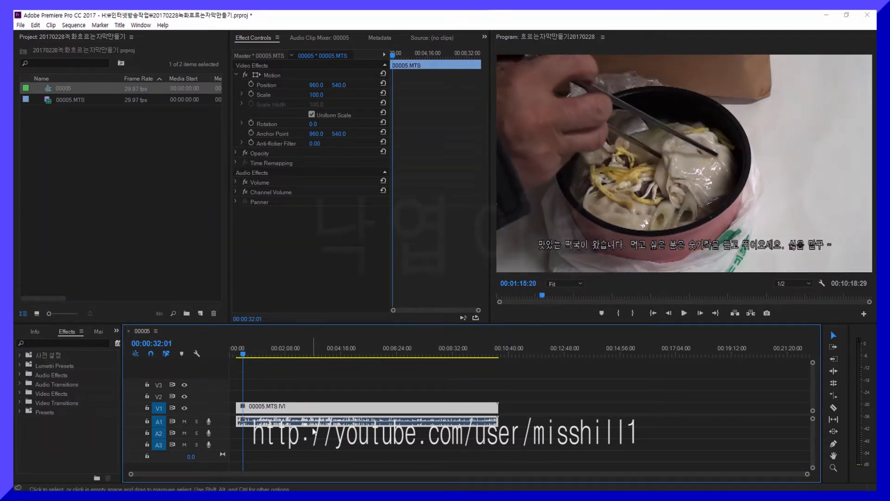
Step: Rename the 00005 sequence as 흐르는자막만들기20170228
left_click(63, 87)
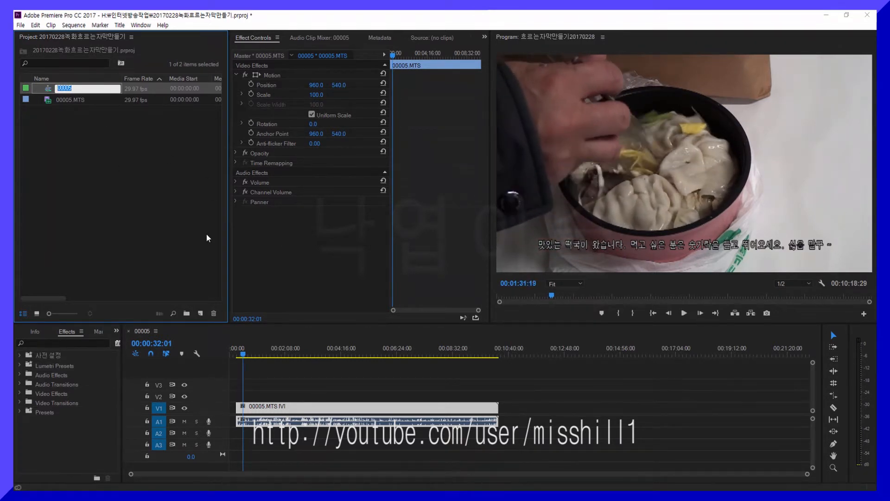
type("흐르는자막만들기20170228")
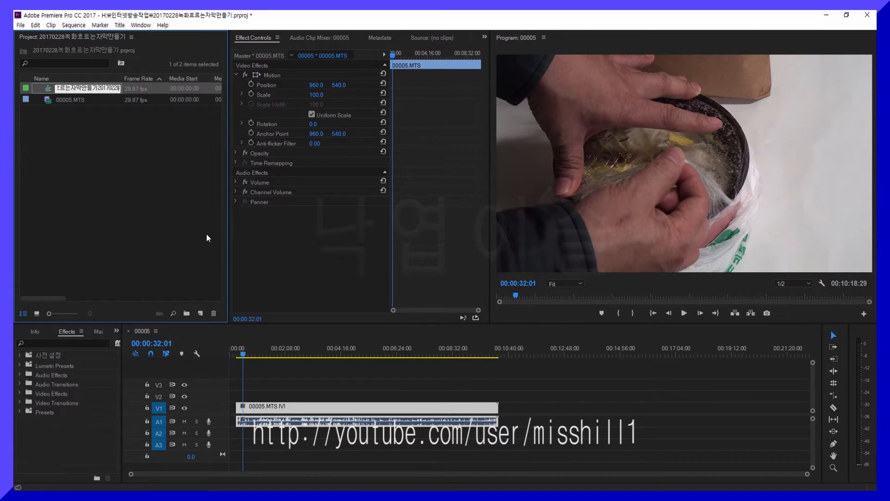
key("Tab")
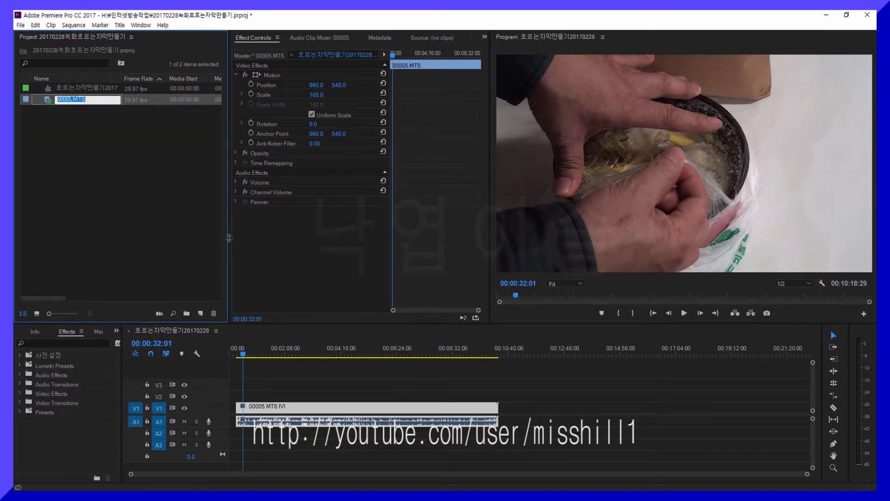
left_click(193, 225)
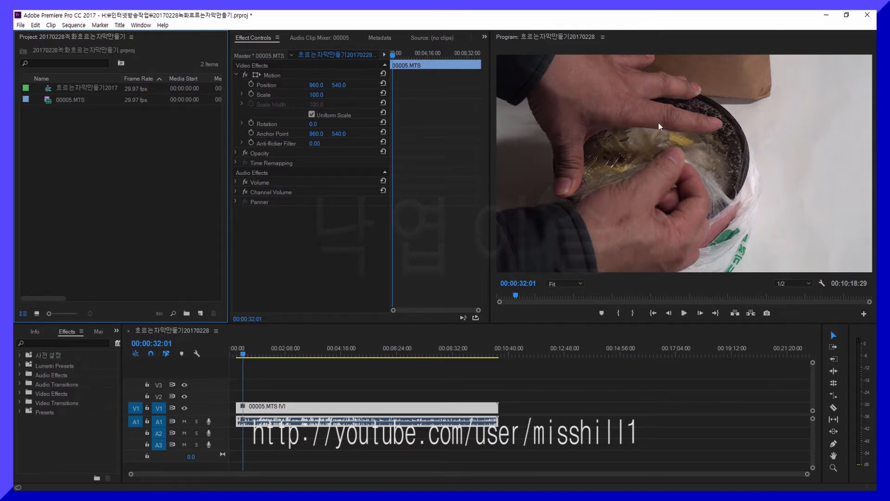
Step: Create a new 1920 x 1080 title at 29.97 fps named 맛있는떡국이
right_click(77, 135)
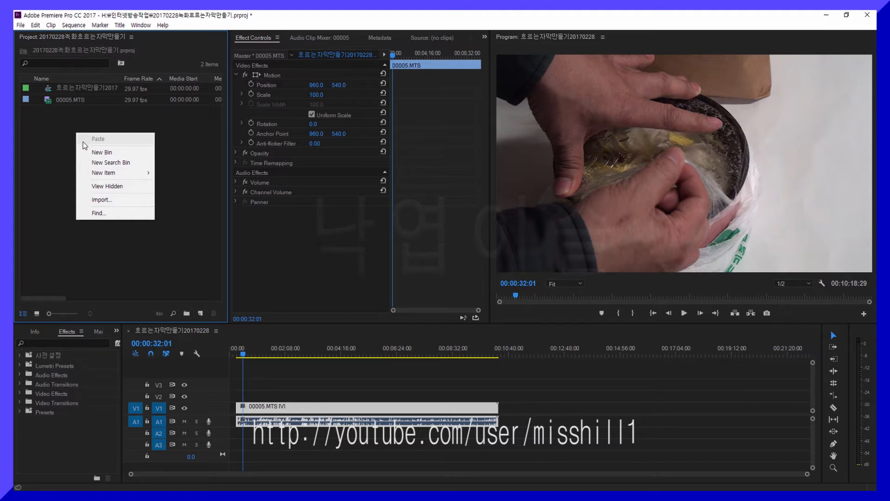
mouse_move(104, 176)
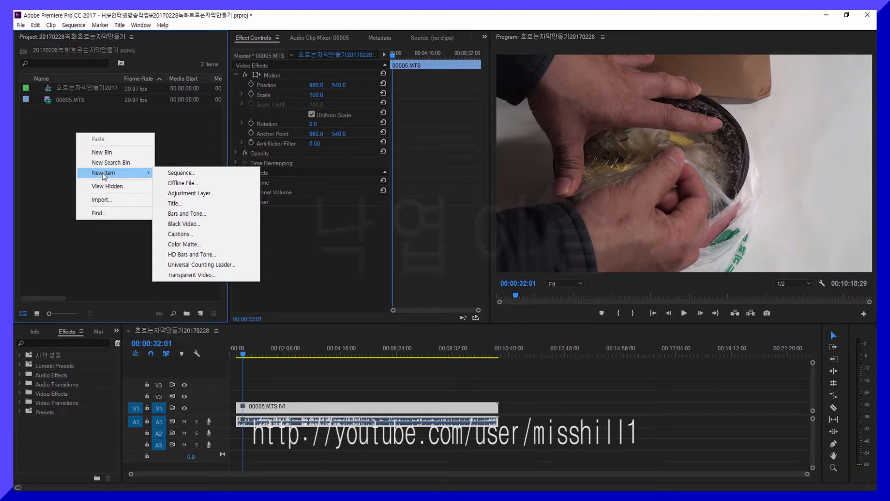
left_click(200, 204)
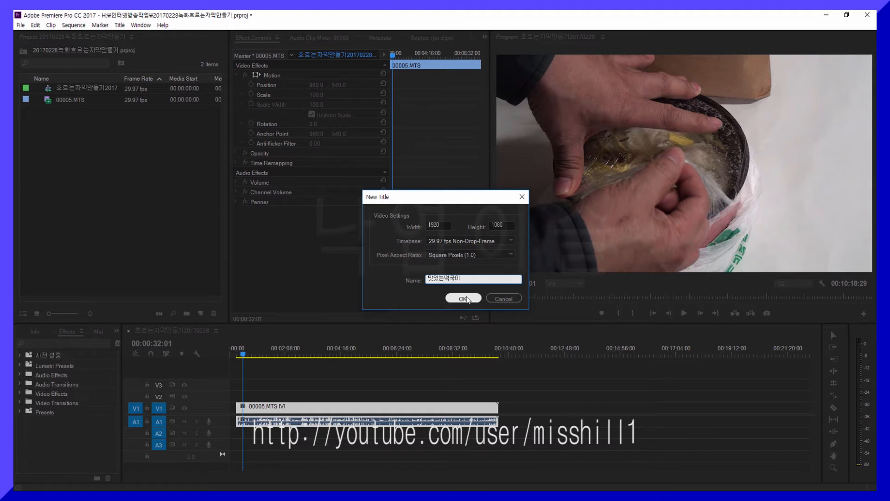
left_click(463, 298)
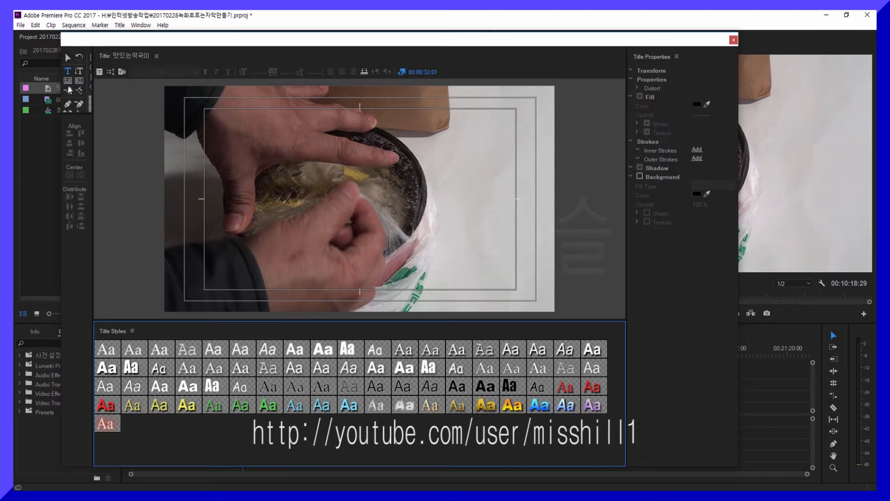
Step: Add the text "맛있는 떡국이 왔습니다. 먹소 싶은 분은 숫가락을 들고 뛰어오세요. 싫음 말구 ~" along the lower part of the title
left_click(217, 283)
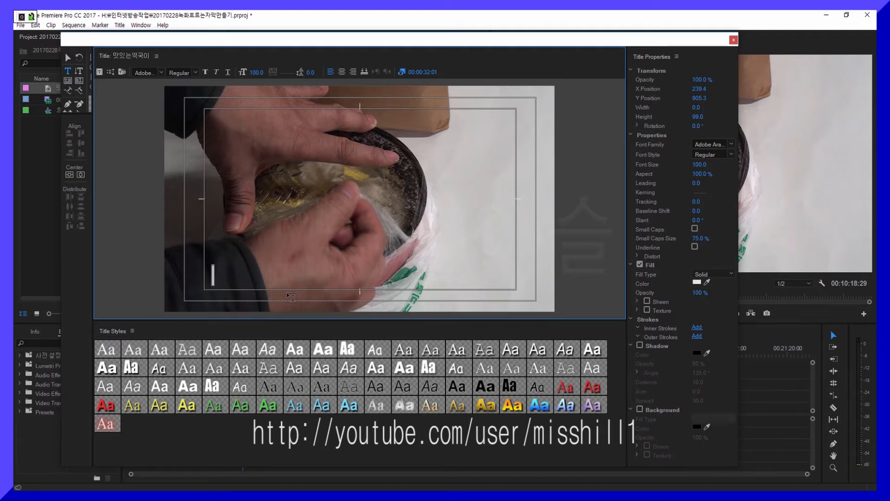
type("맛있는 떡국이 왔어")
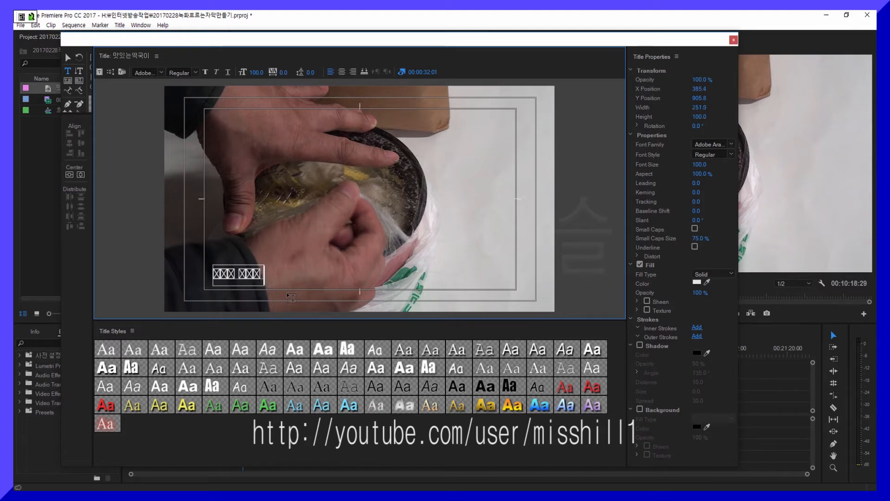
type("요. 어서")
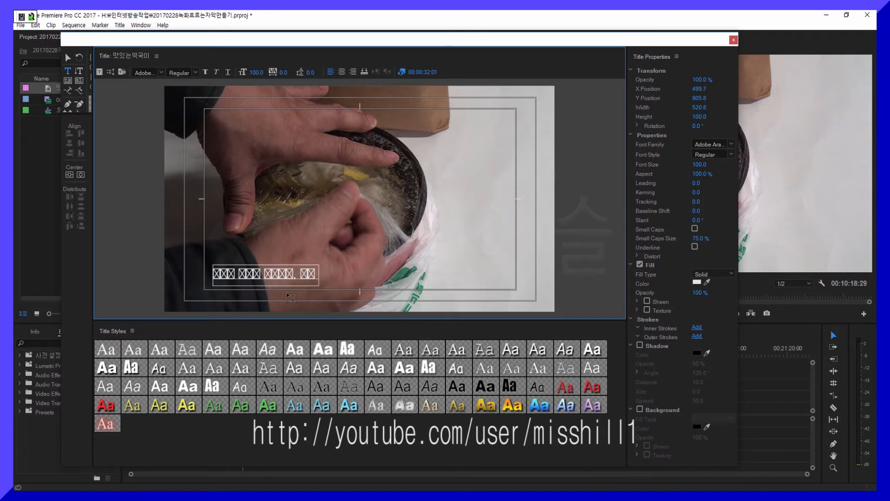
type(" 드셔 보세 숟가락을")
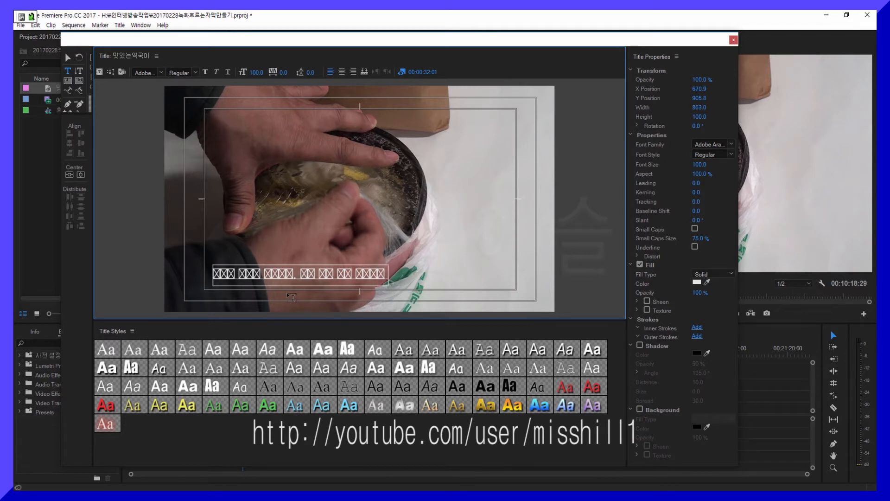
type(" 들고 떡국을다. 정말  최고 ~")
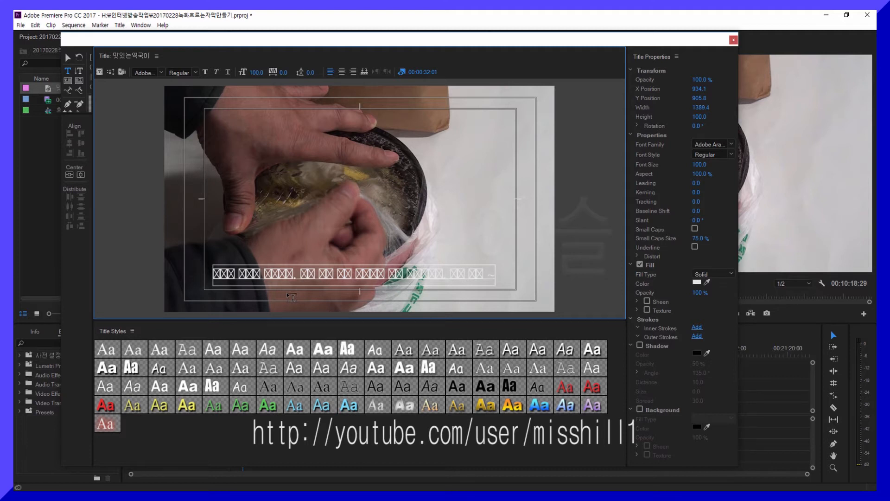
left_click(68, 56)
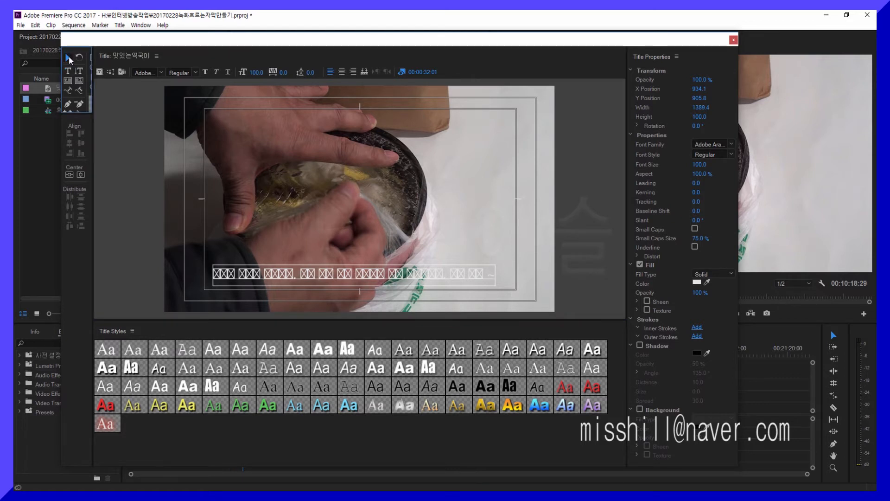
left_click(162, 73)
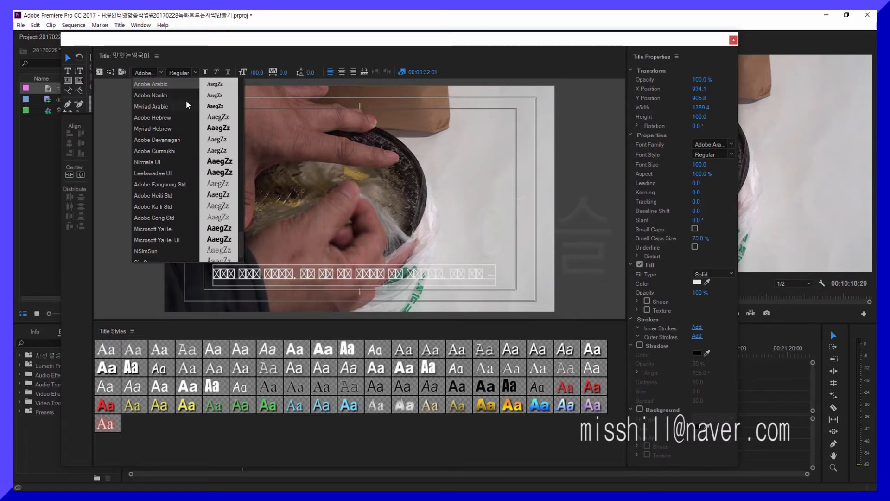
scroll(186, 100, "up", 5)
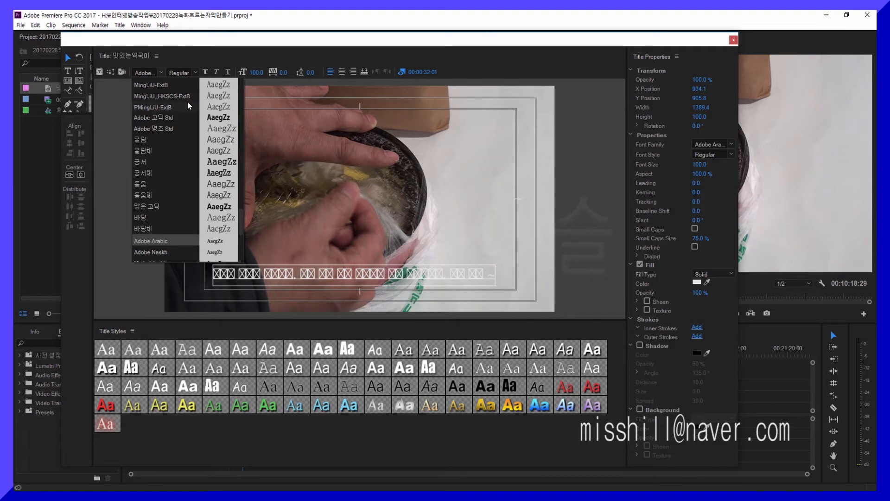
scroll(183, 126, "down", 4)
scroll(185, 125, "up", 3)
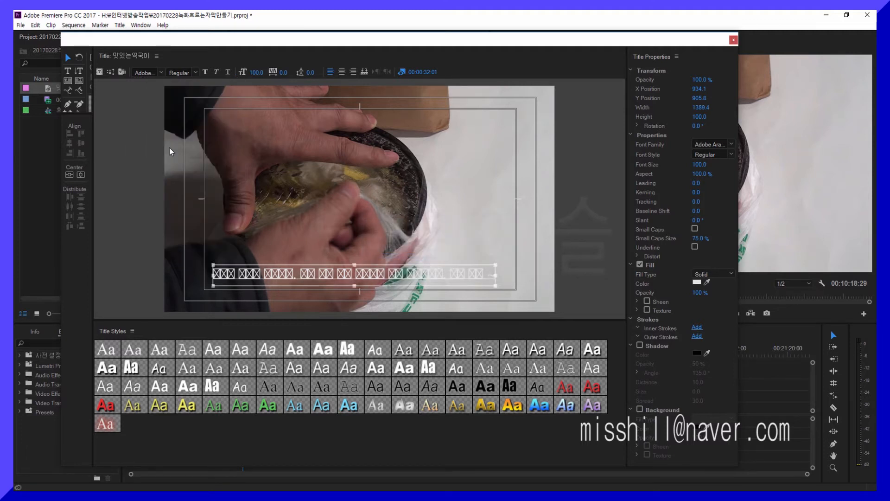
Step: Change the title text's font family to the Korean font 돋움체
left_click(160, 73)
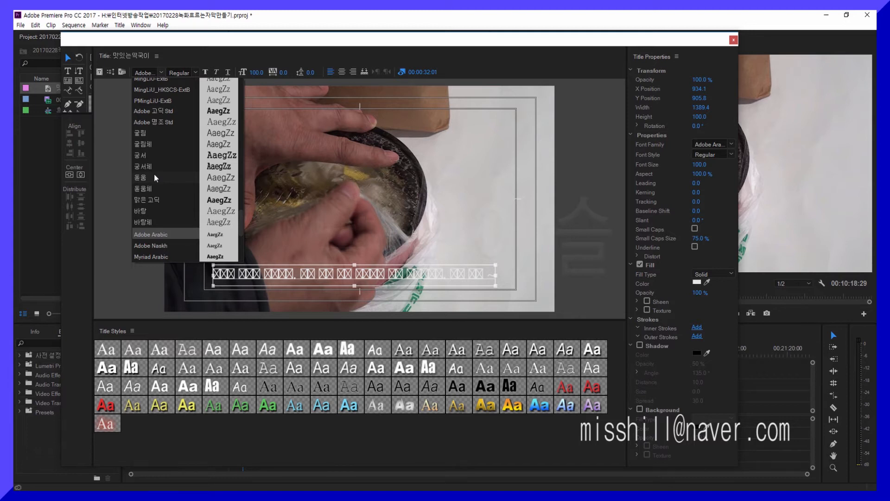
scroll(162, 165, "up", 10)
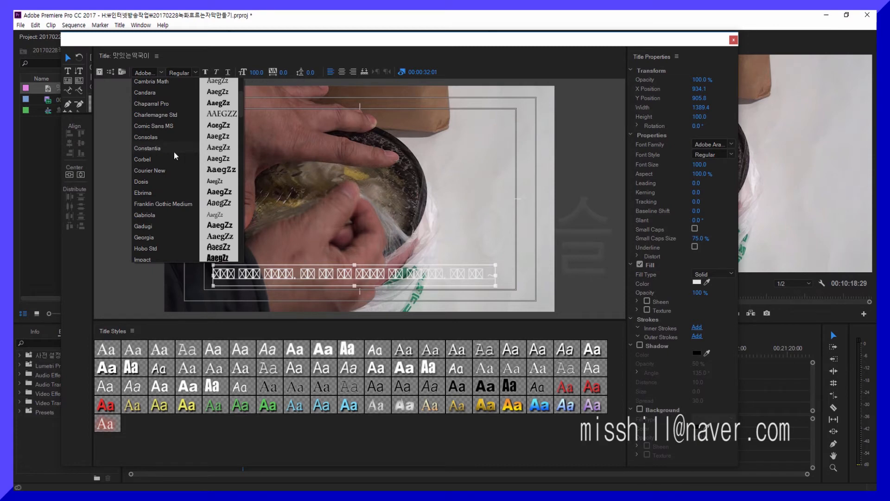
scroll(174, 153, "down", 3)
scroll(174, 151, "down", 6)
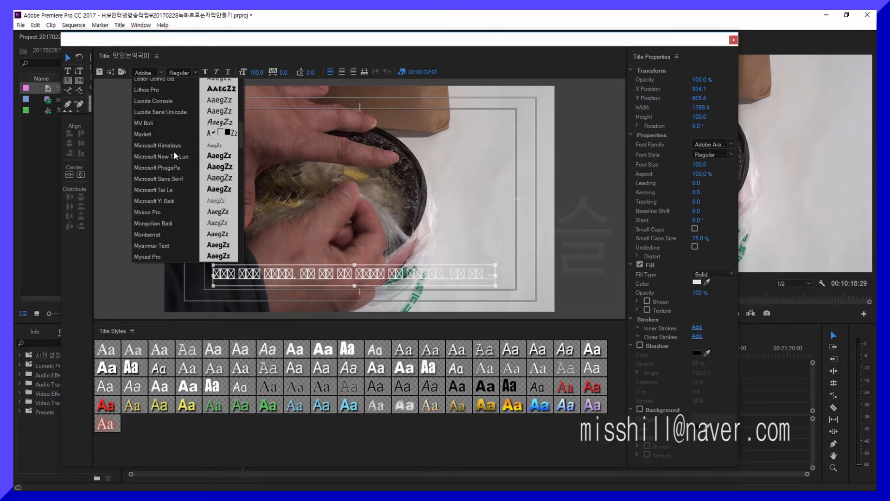
scroll(174, 152, "down", 10)
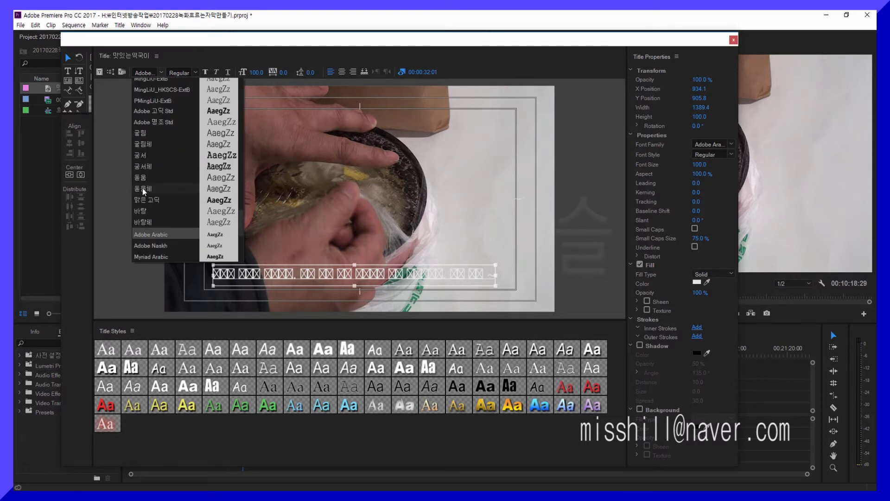
left_click(143, 190)
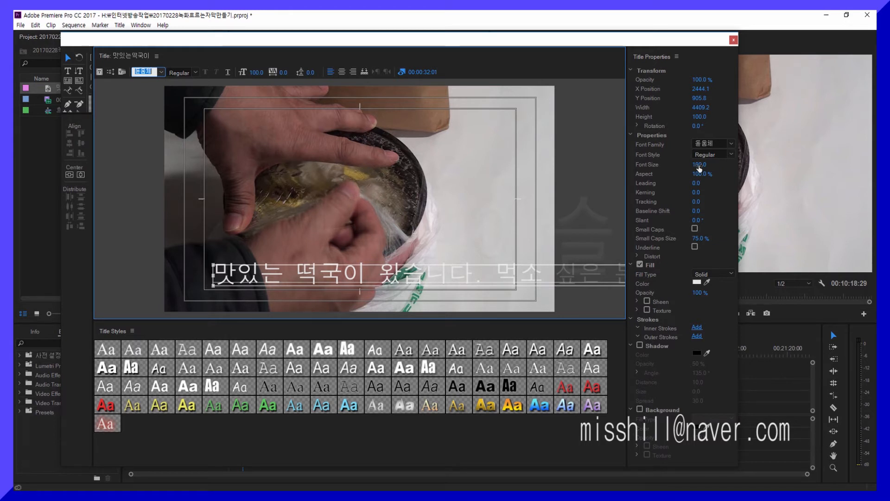
Step: Set the title text's font size to 43 and its aspect to 79%
left_click_drag(699, 168, 670, 167)
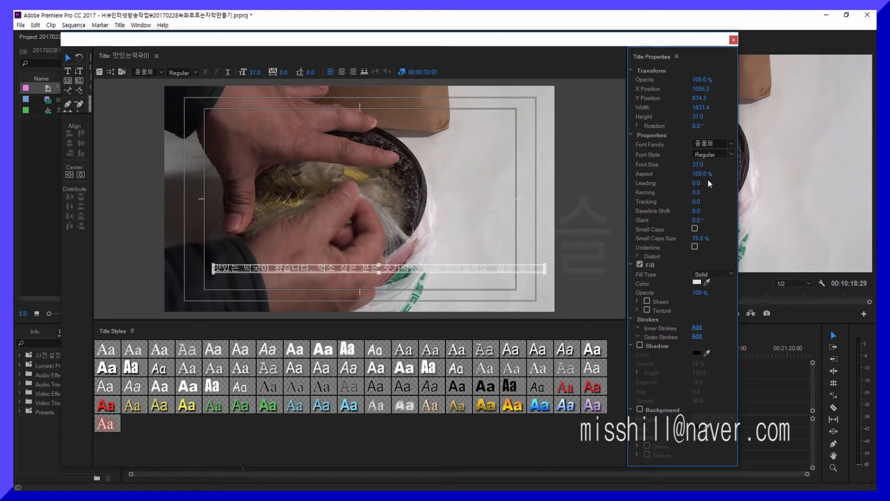
left_click_drag(709, 179, 699, 179)
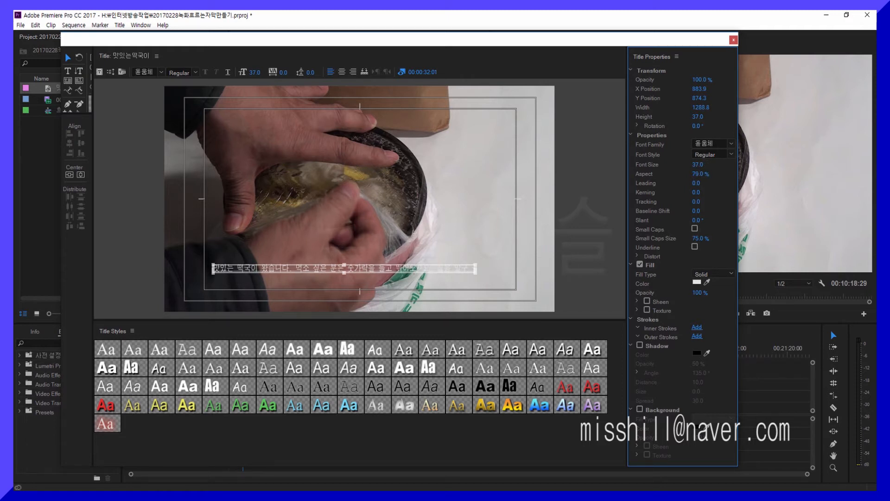
left_click_drag(697, 164, 701, 164)
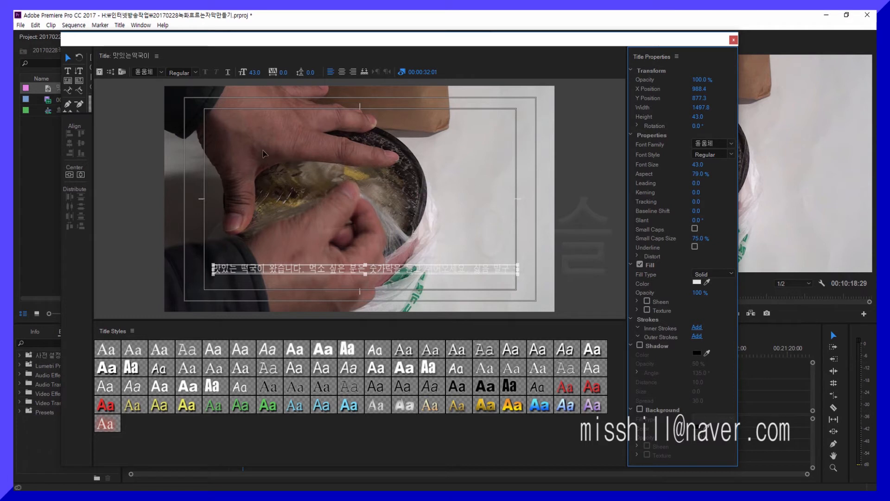
Step: Move the text line down to Y position 946, just inside the lower edge of the title-safe margin
left_click_drag(430, 272, 424, 285)
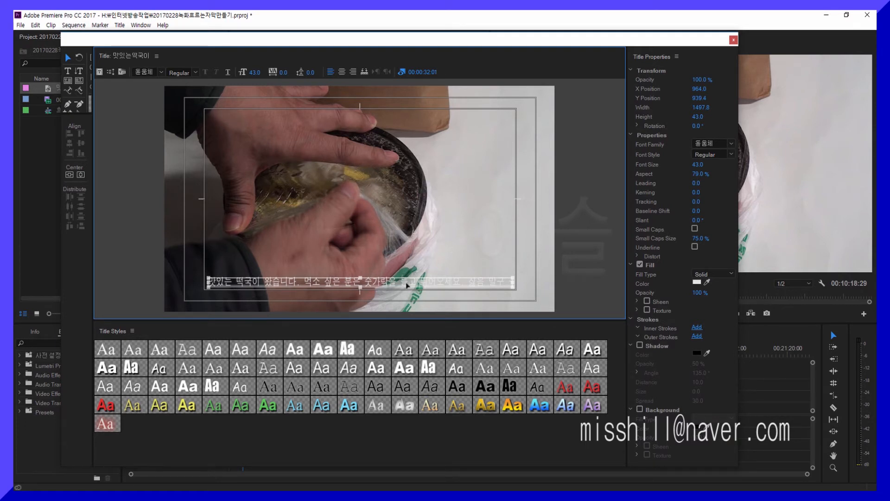
left_click_drag(407, 286, 406, 286)
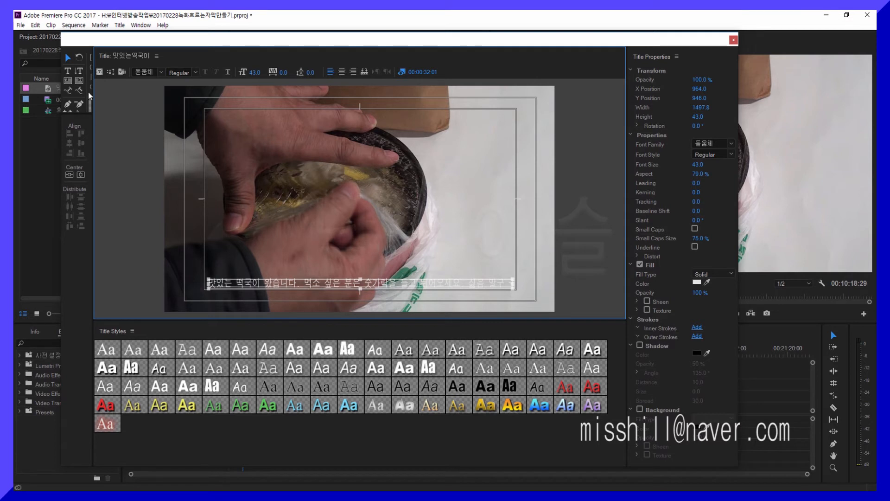
Step: Correct 먹소 to 먹고 in the title text and center the line horizontally in the frame
left_click(68, 71)
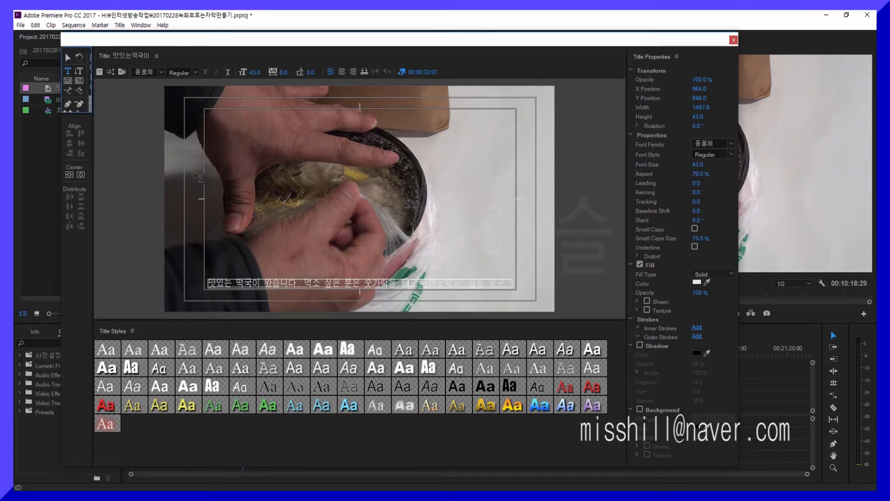
left_click(313, 283)
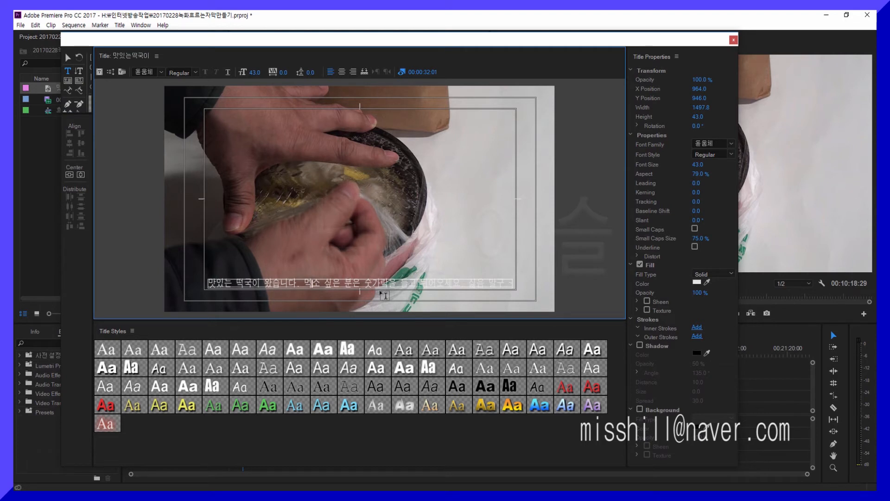
type("고")
key("Delete")
left_click(68, 58)
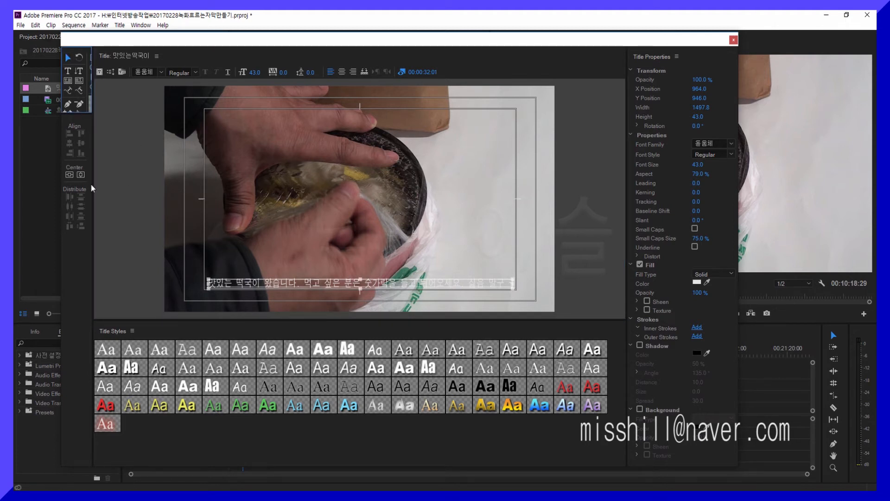
left_click(81, 175)
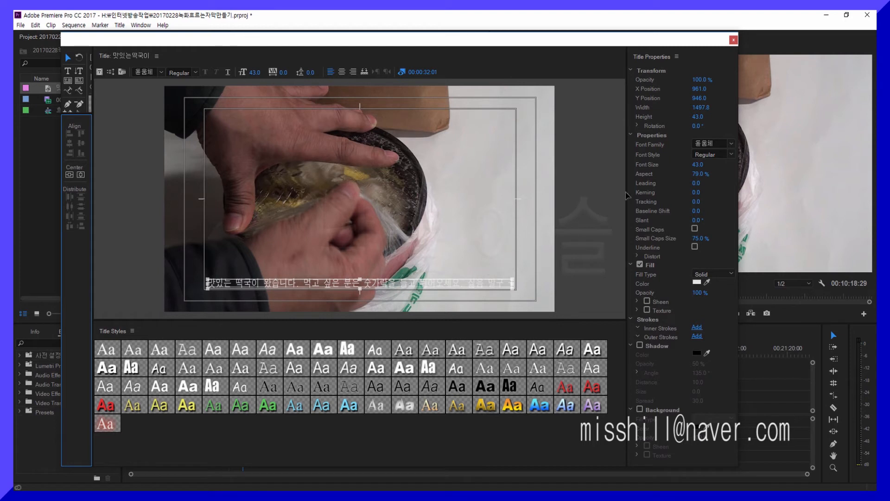
Step: Add a solid black outer stroke of type Edge with size 58 to the title text
left_click(696, 336)
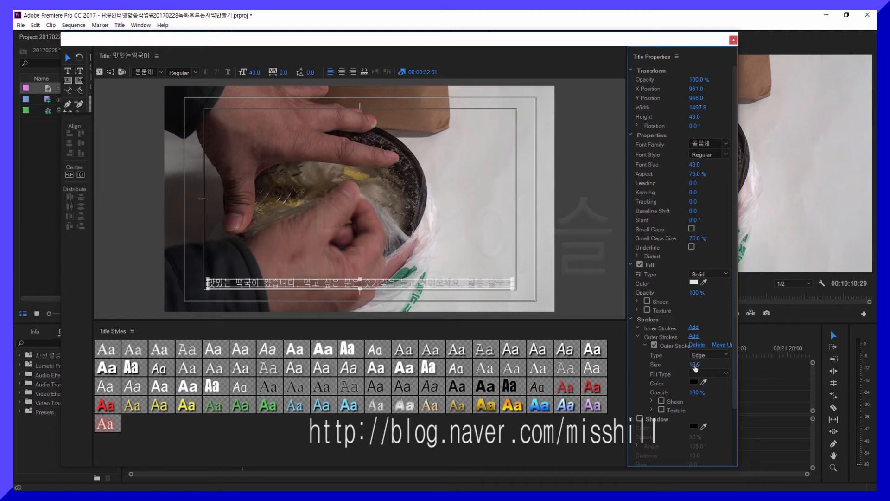
left_click_drag(694, 366, 708, 365)
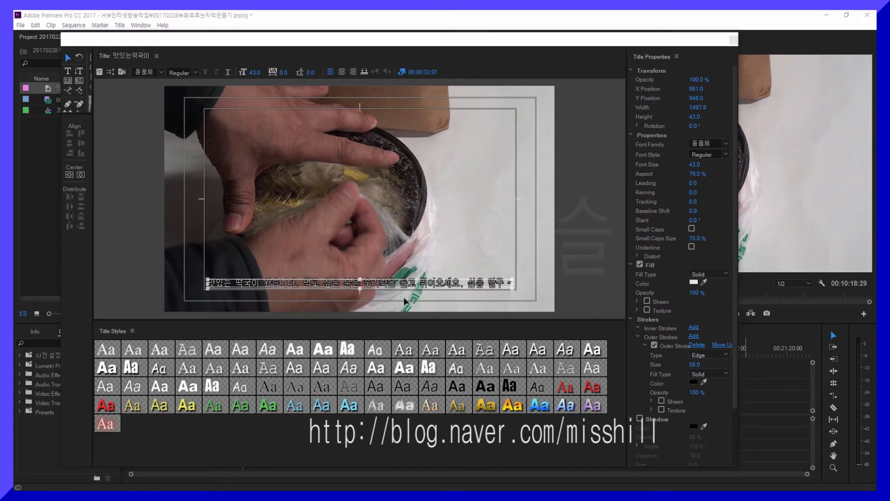
Step: Close the title editor, place the 맛있는떡국이 title on track V2 at 00:00:32:01 and extend it to about 00:01:40
left_click(554, 246)
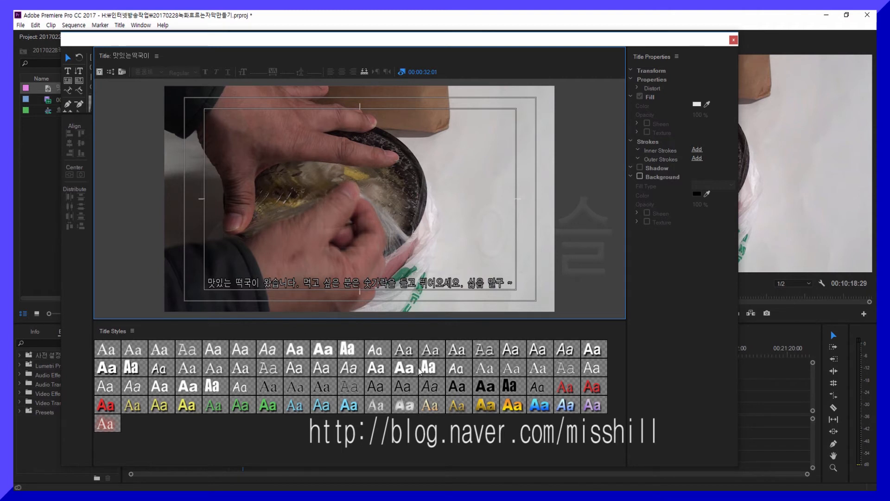
left_click(733, 41)
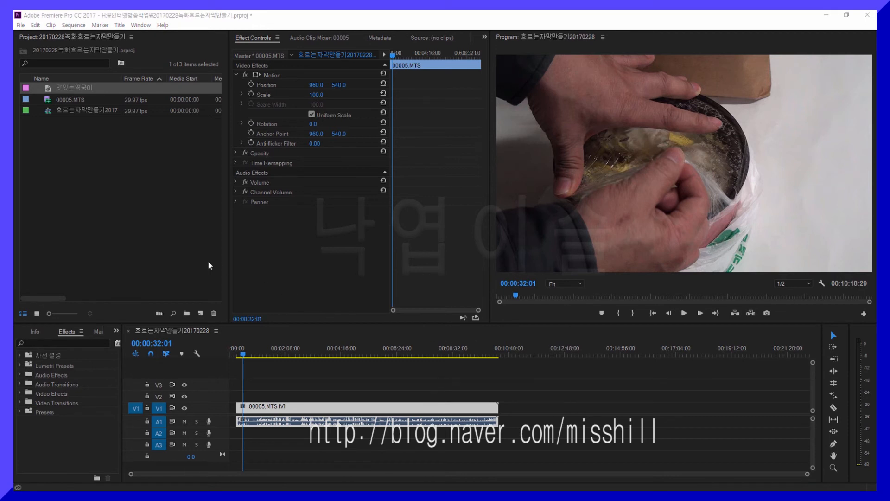
left_click(49, 90)
left_click_drag(48, 88, 254, 398)
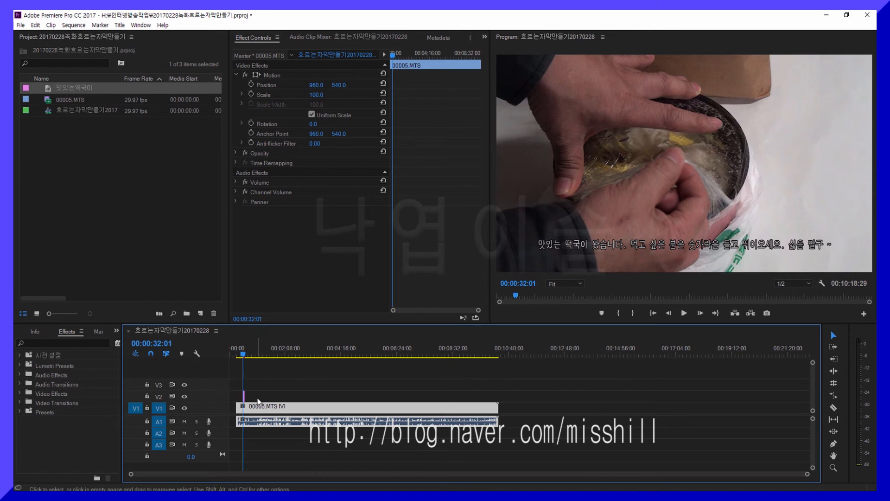
left_click_drag(246, 395, 274, 395)
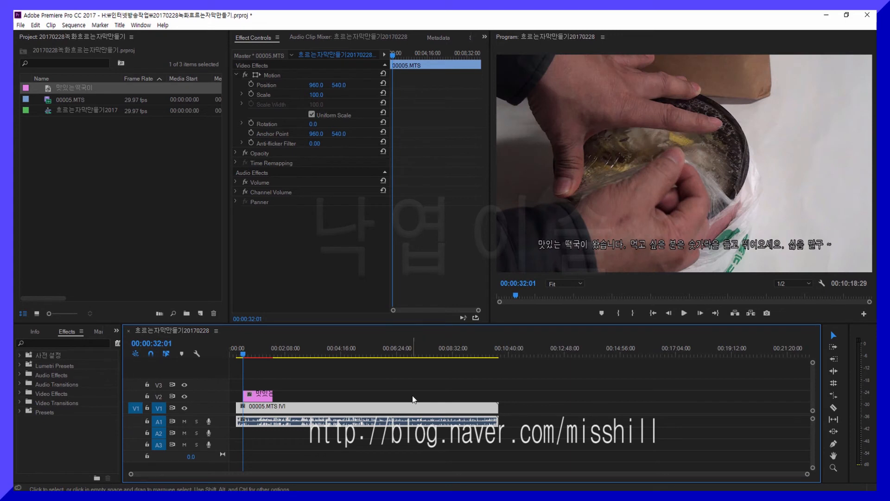
Step: Save the project and render the timeline previews for the stretch covered by the title
left_click(583, 393)
key("ctrl+s")
key("Return")
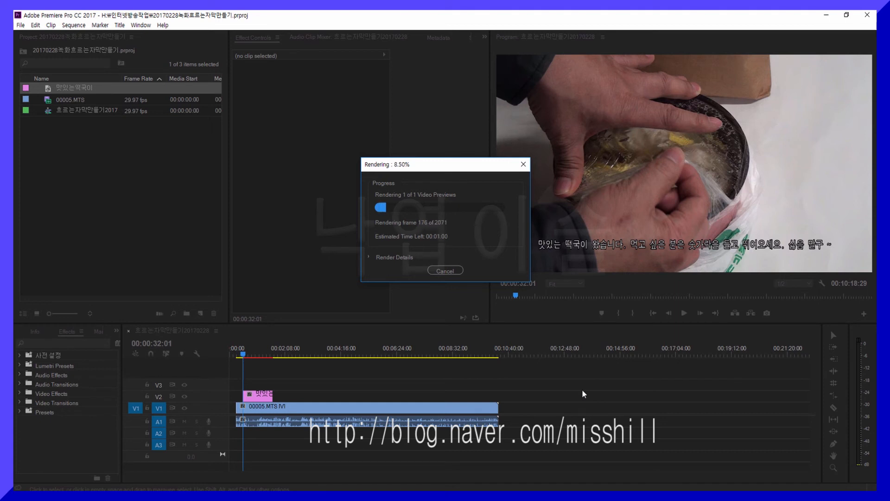
key("Escape")
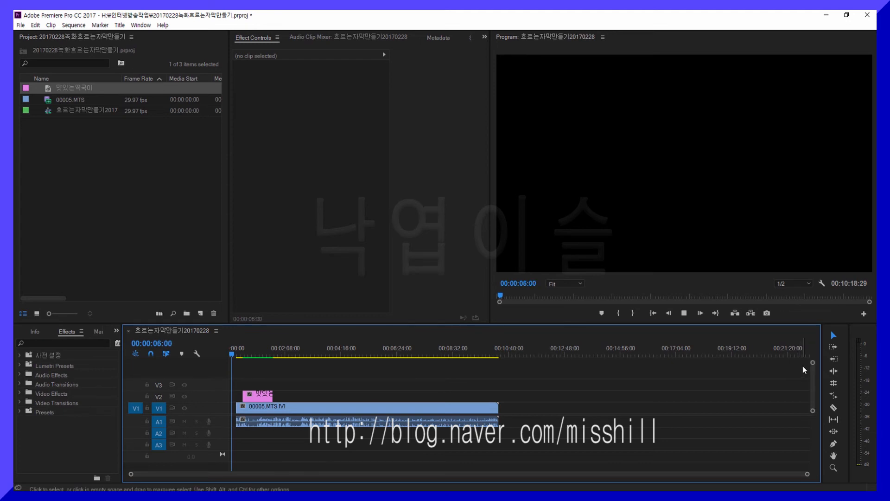
Step: Play the caption from the title clip's start at 00:00:32:01 and mute audio track A1
left_click(243, 349)
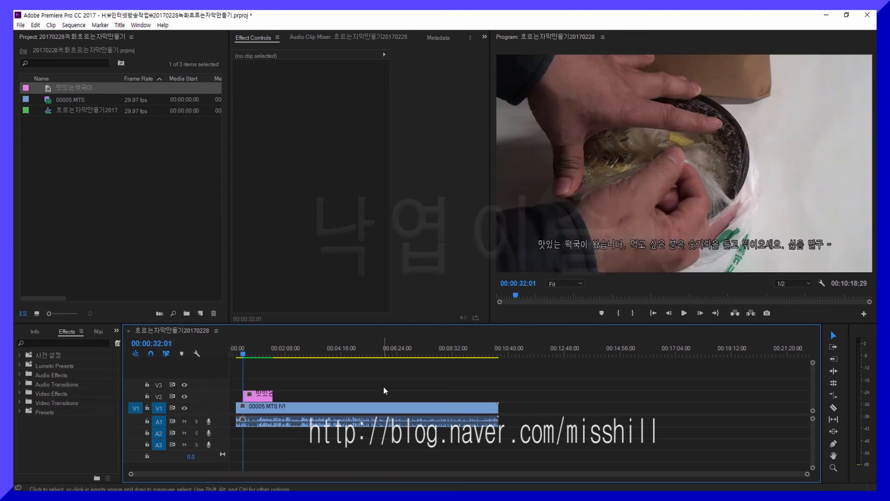
key("space")
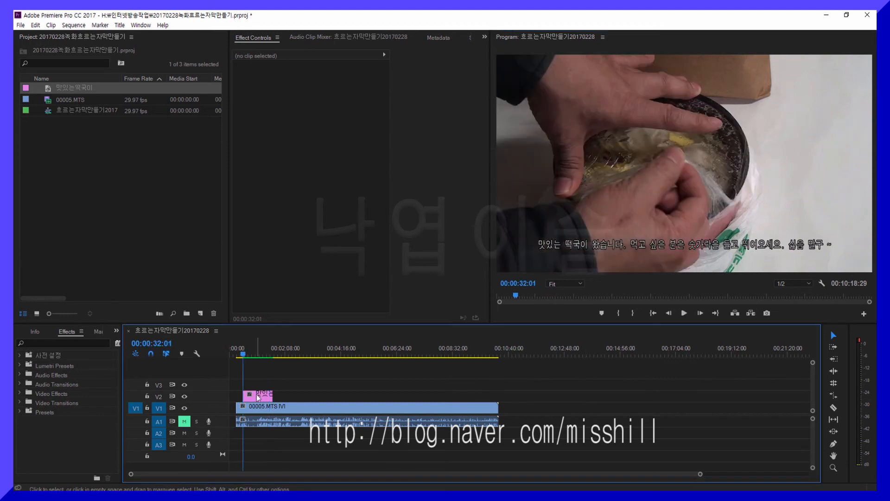
Step: Enable keyframing of the title clip's Position and Scale at its start and set the horizontal position to 2672
left_click(259, 397)
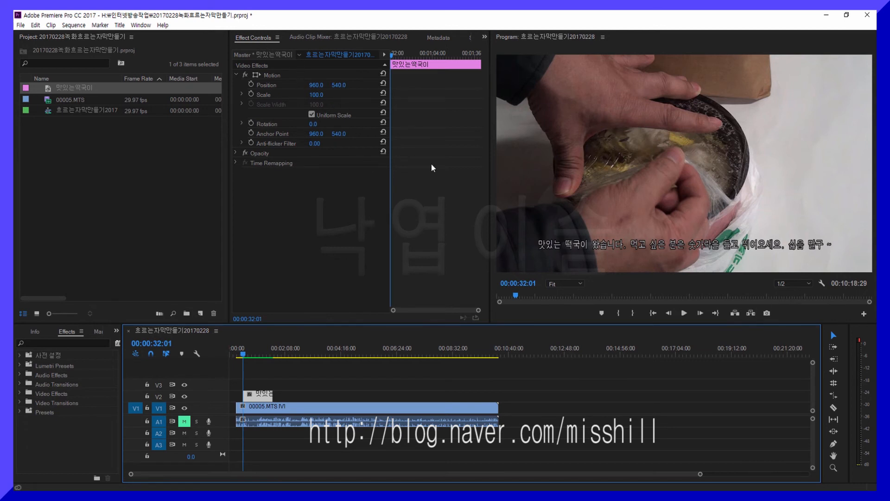
left_click(450, 176)
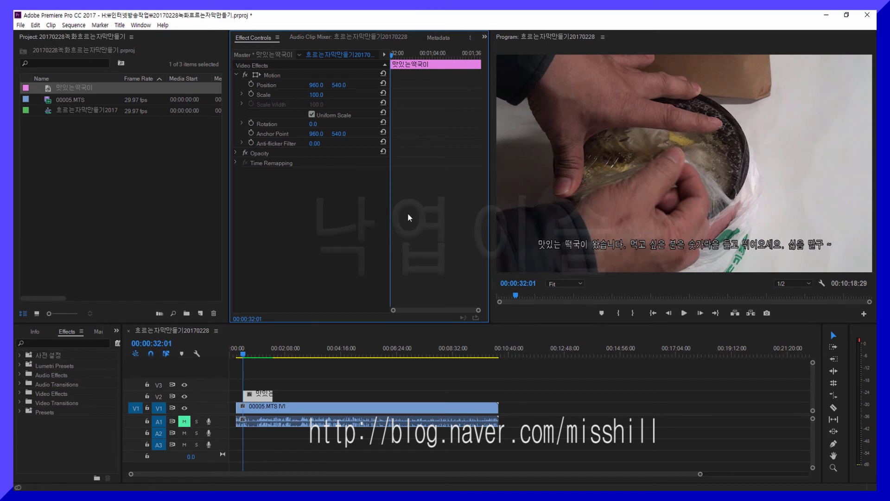
left_click(250, 86)
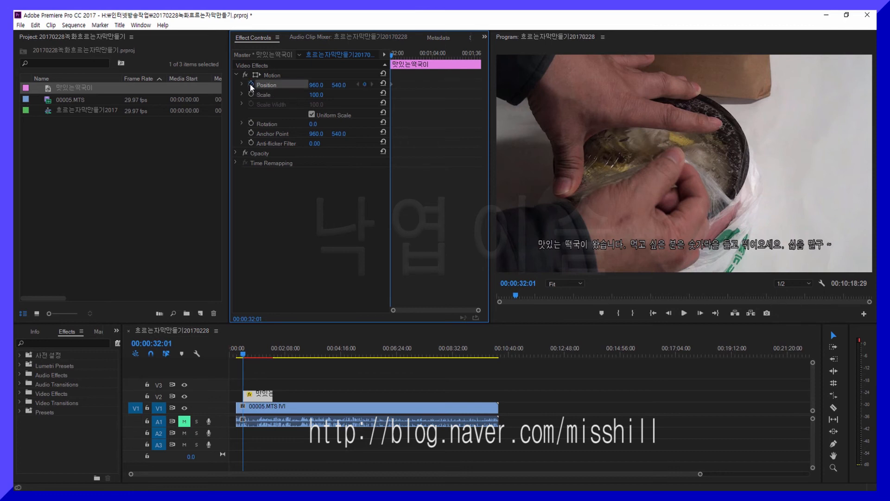
left_click(251, 95)
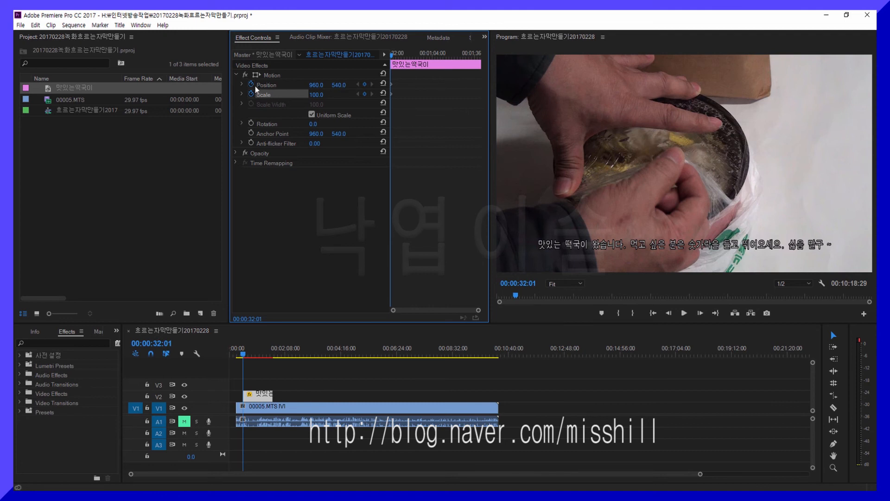
left_click(424, 118)
left_click_drag(315, 85, 889, 85)
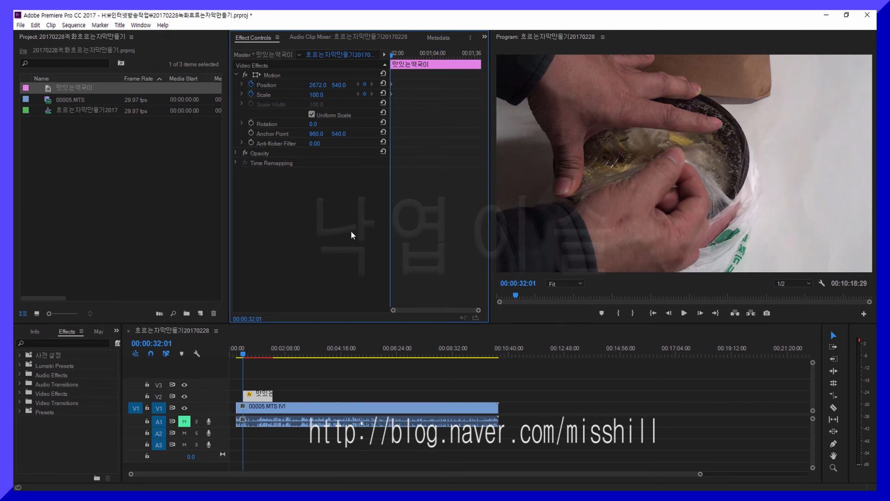
Step: Set the title's horizontal position to -749 at the clip's end, 00:01:40:11, and save the project
left_click_drag(392, 55, 482, 53)
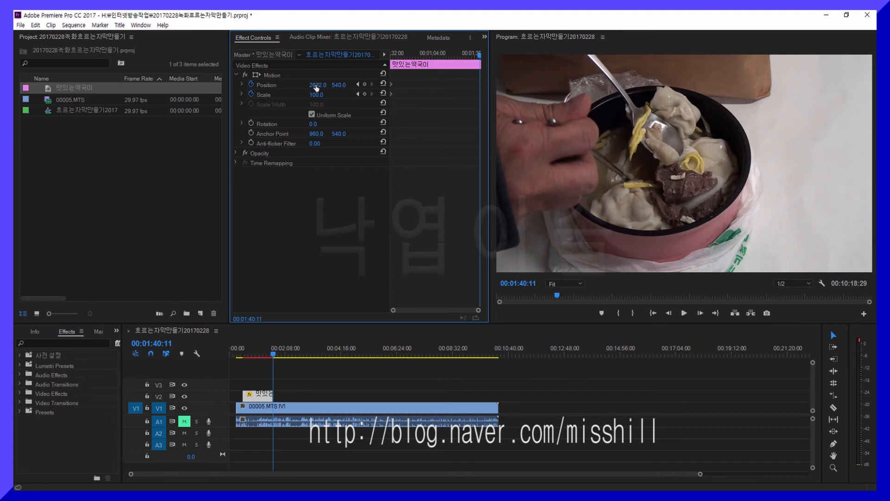
left_click_drag(318, 88, 224, 84)
left_click(20, 25)
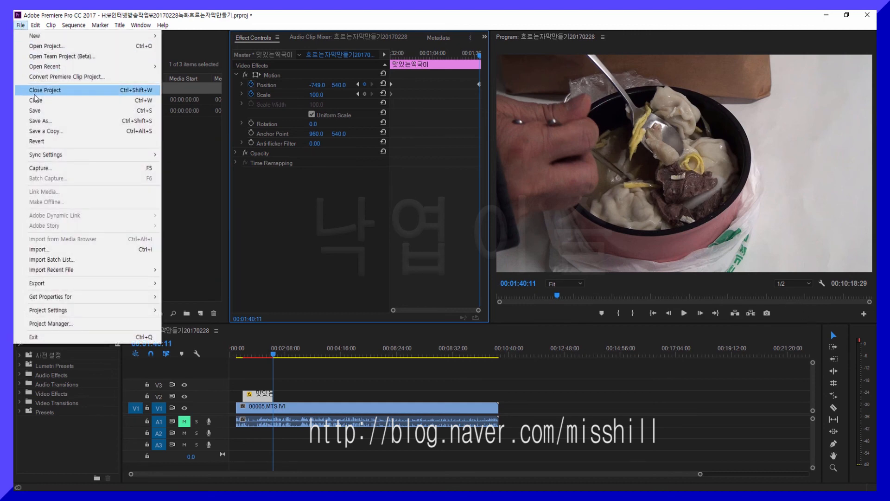
left_click(35, 111)
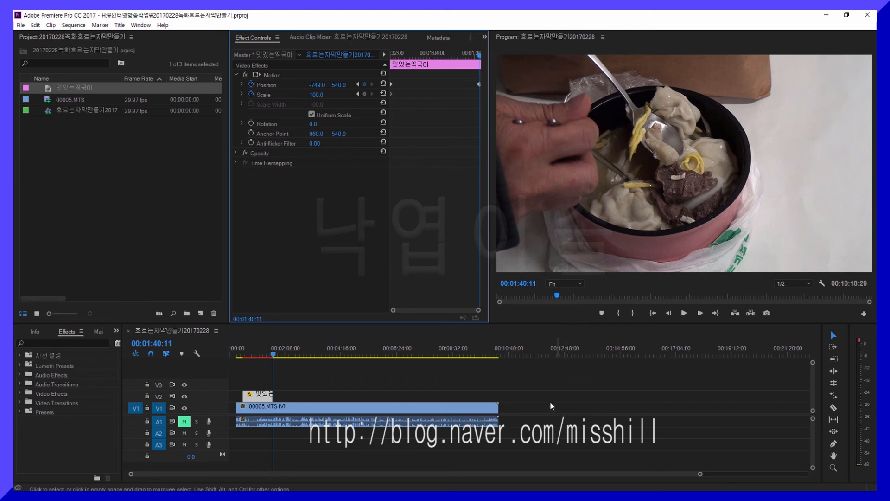
Step: Render the timeline previews and play back the scrolling caption from 00:00:28:28 until the text has nearly left the frame
left_click(381, 375)
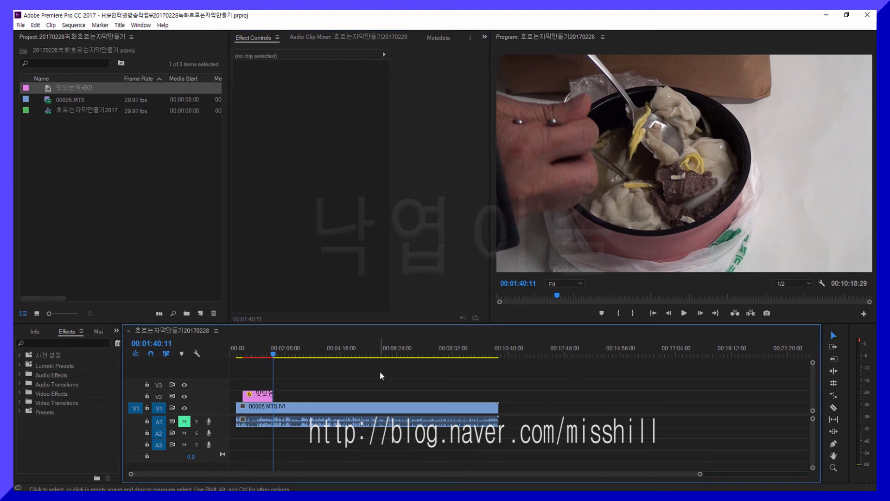
key("Return")
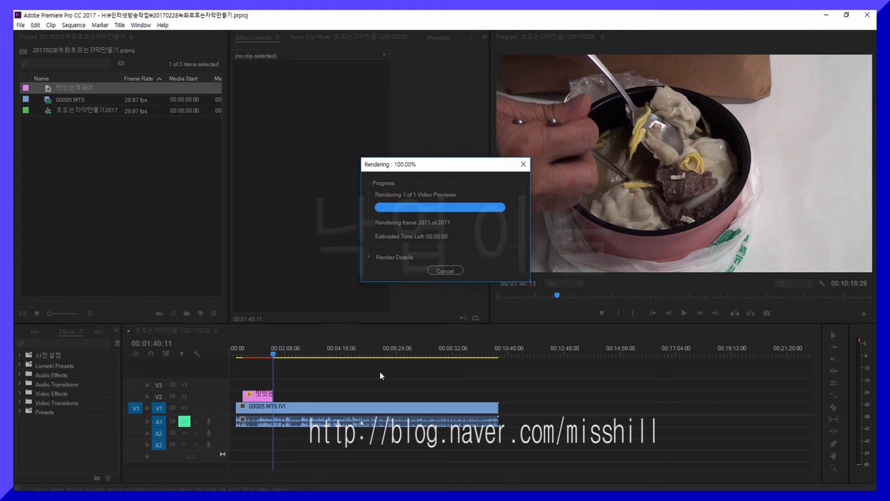
key("space")
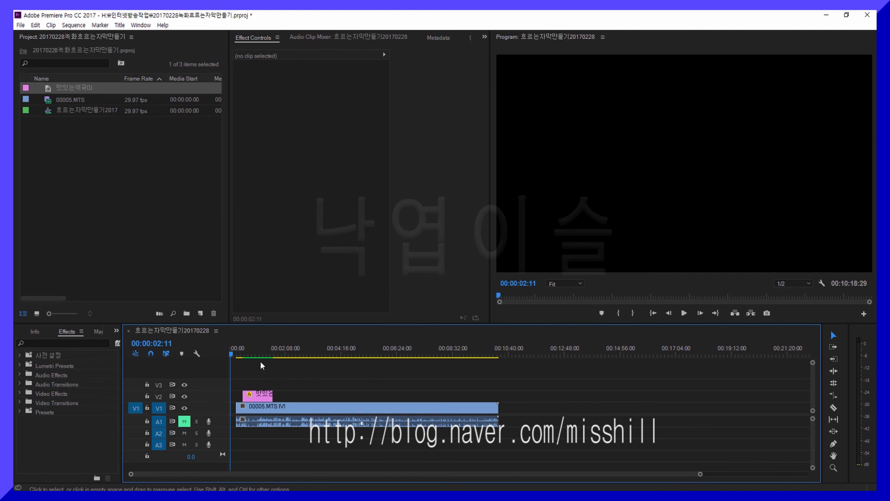
left_click_drag(231, 354, 242, 355)
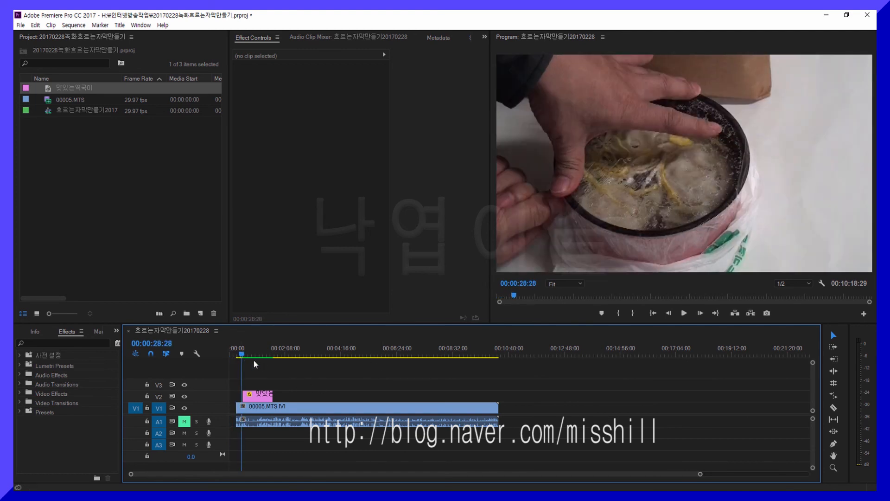
key("space")
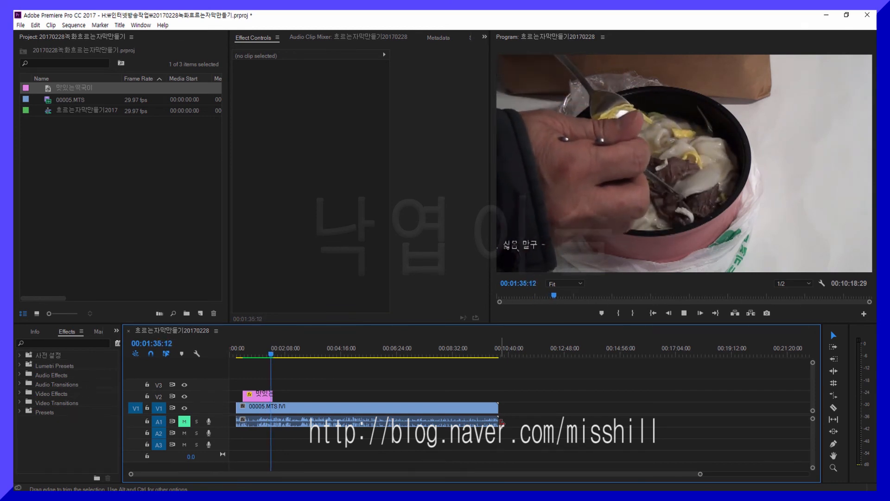
key("space")
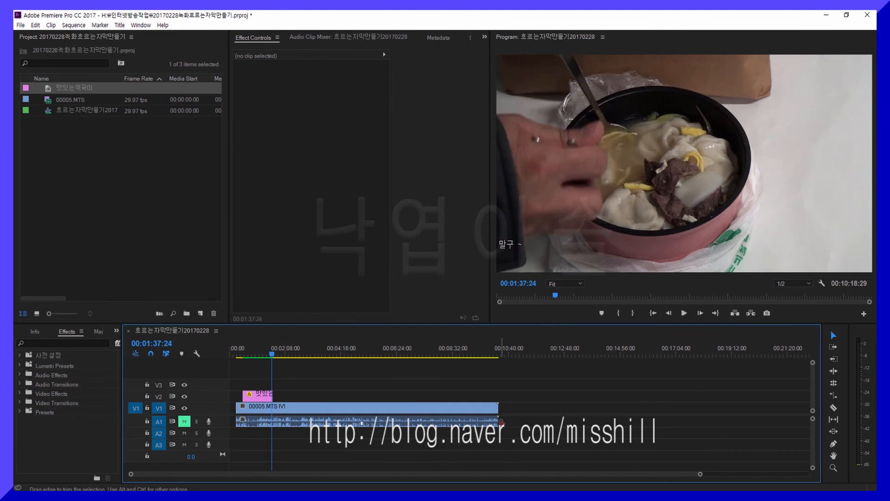
Step: Shorten the title clip to end at about 00:01:06:01 and move its last Position keyframe to the new clip end
left_click(259, 356)
left_click(266, 396)
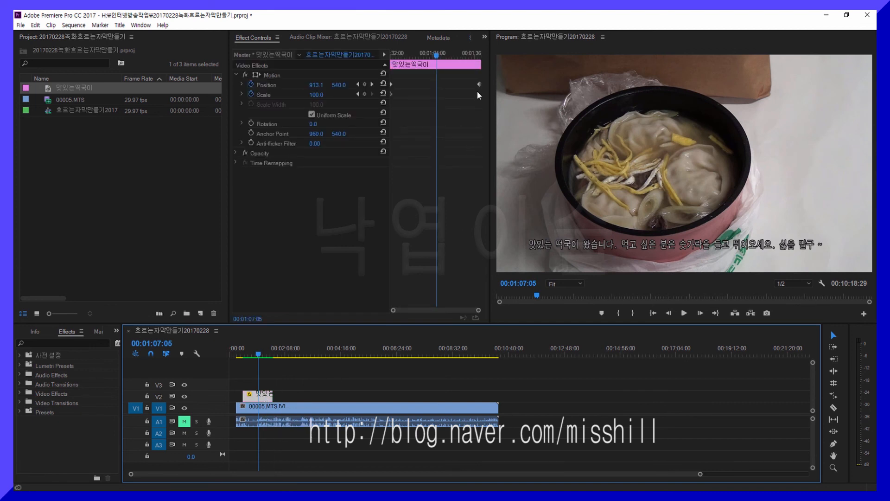
left_click_drag(479, 83, 455, 93)
left_click_drag(275, 395, 262, 395)
left_click_drag(468, 85, 483, 87)
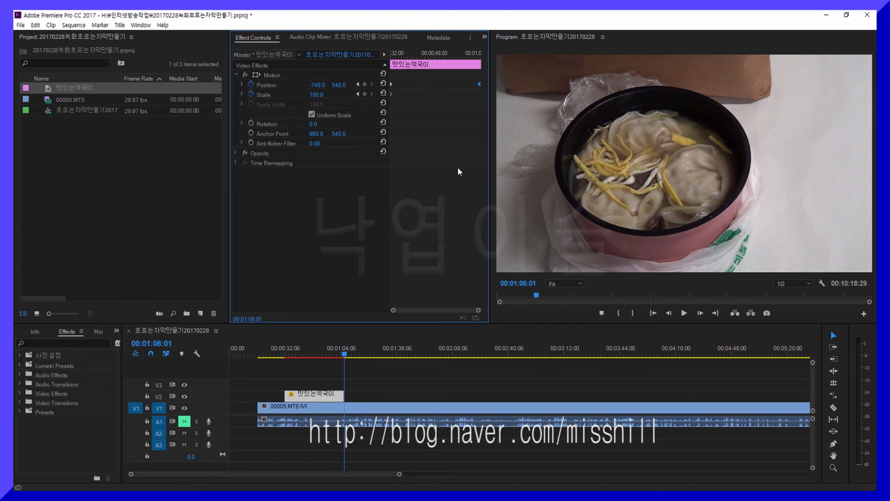
Step: Play back the shortened scrolling caption from just before the title clip's start, at 00:00:31:23
left_click_drag(344, 354, 284, 353)
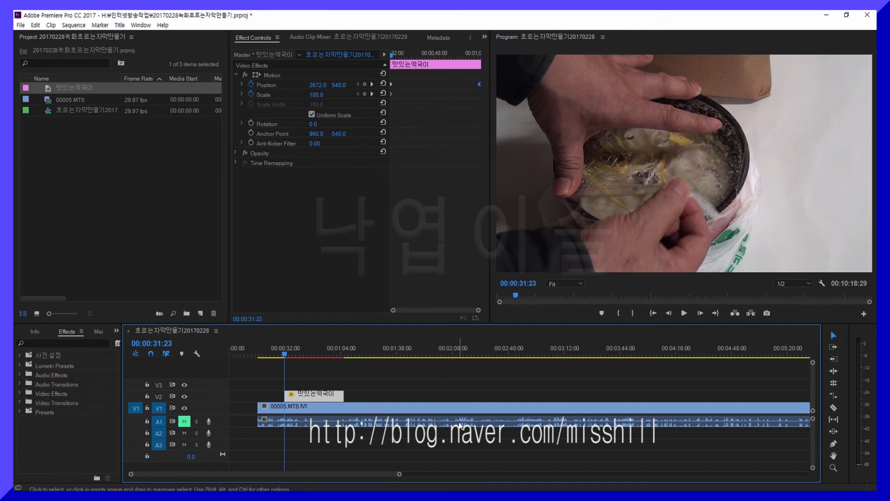
key("space")
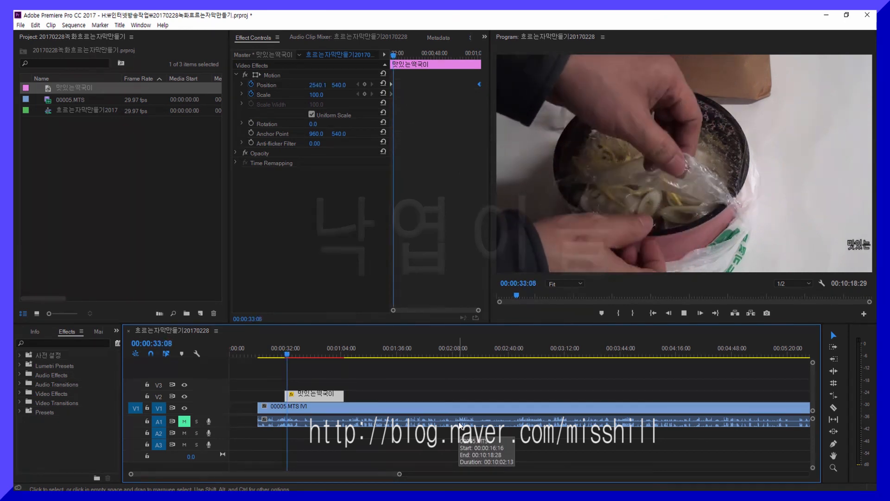